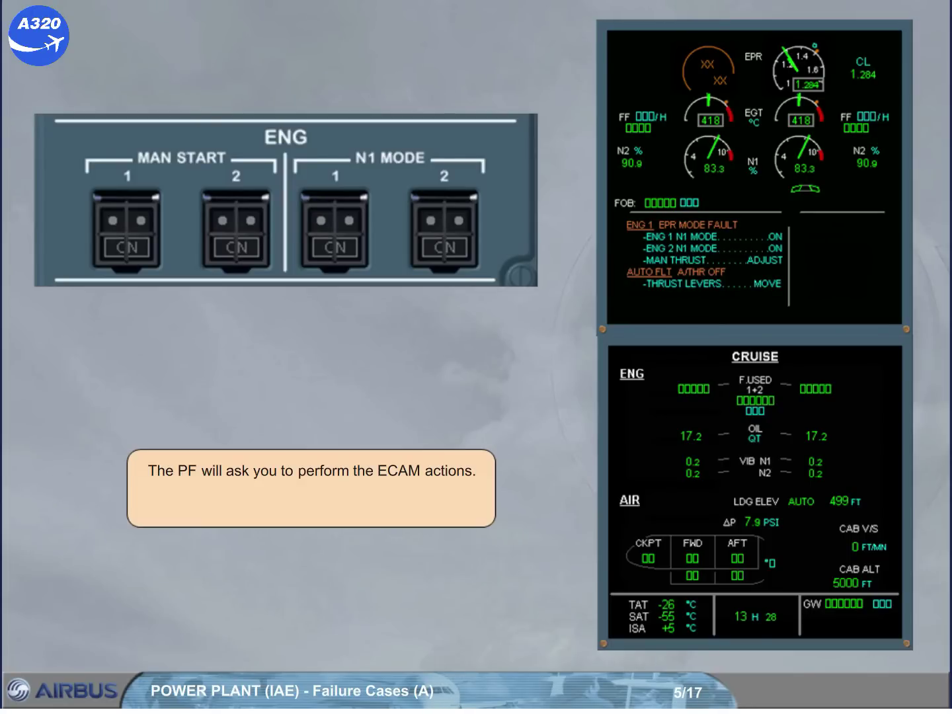
Turn on the ENG 1 N1 MODE pushbutton on the overhead panel
left_click(336, 241)
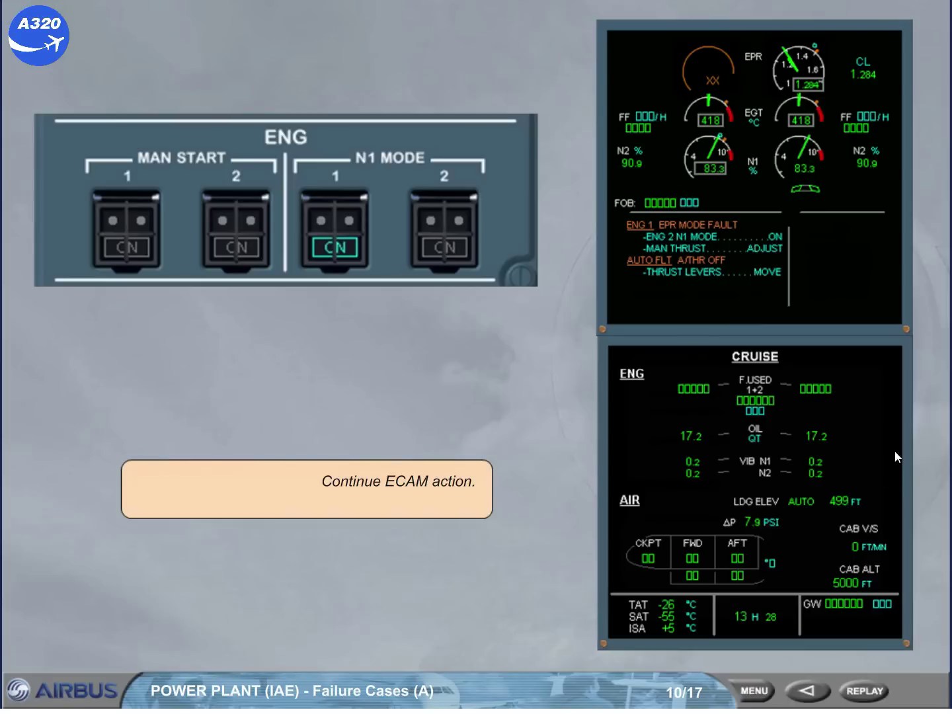
Turn on the ENG 2 N1 MODE pushbutton on the overhead panel
left_click(434, 246)
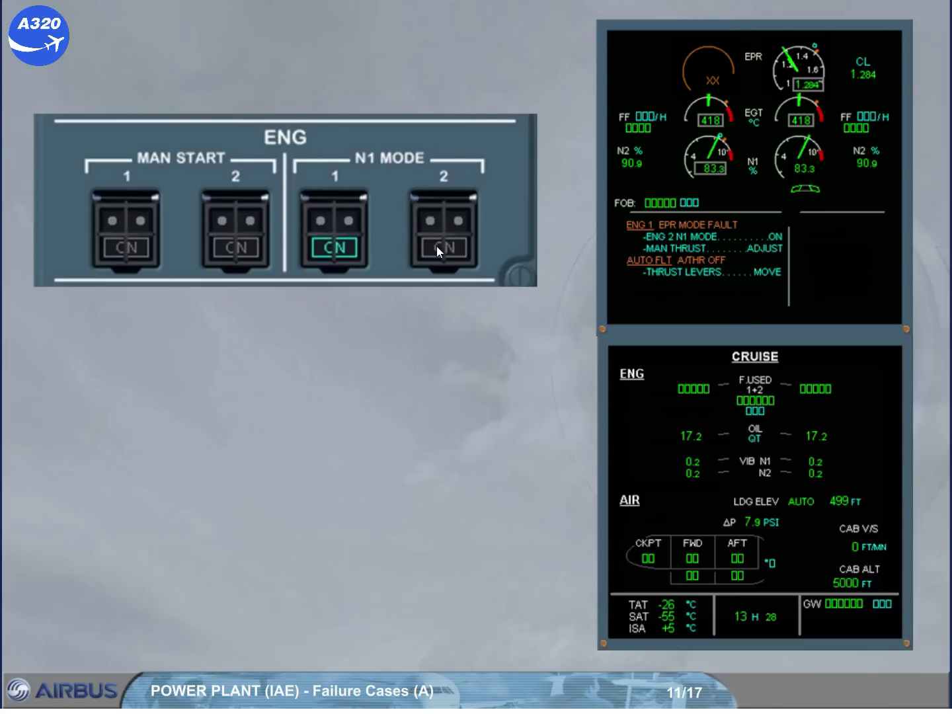